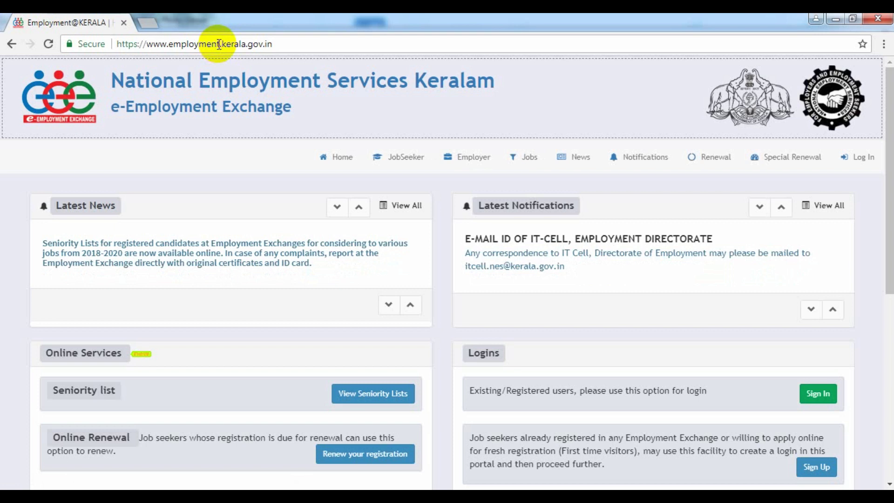
- Go to google.co.in and search for 'employment exchange kerala' using the matching suggestion
left_click(274, 43)
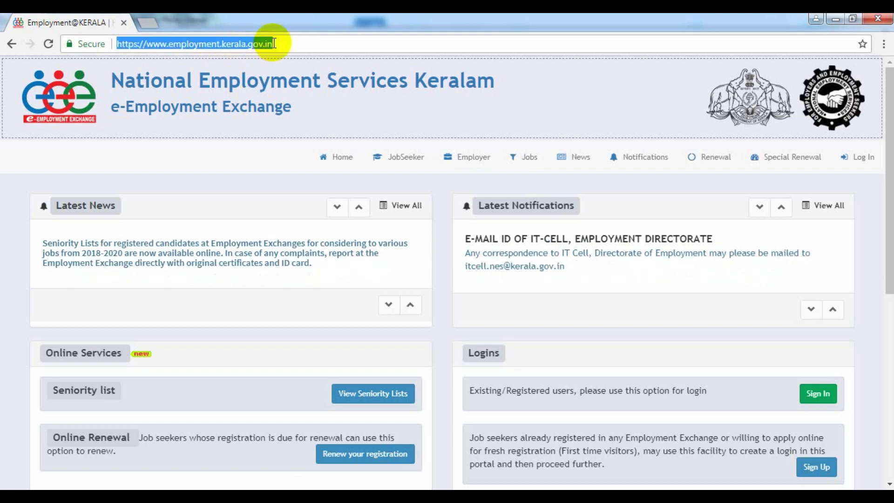
type("g")
left_click(171, 68)
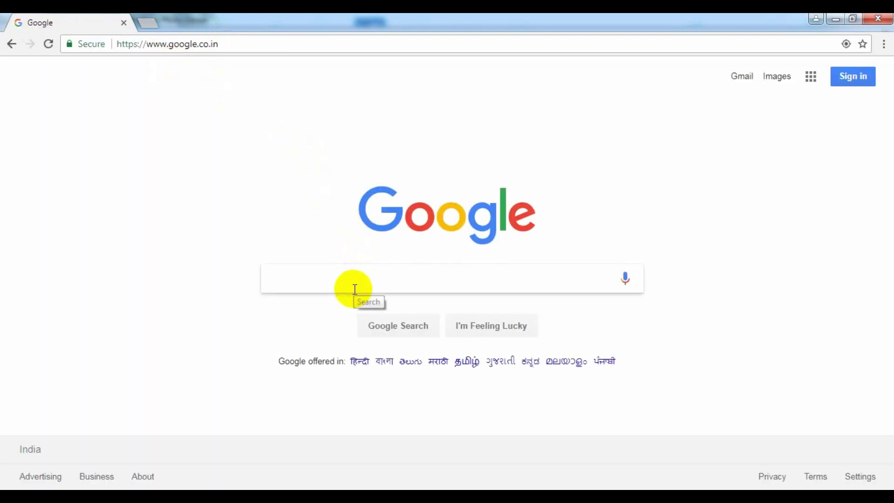
type("employ")
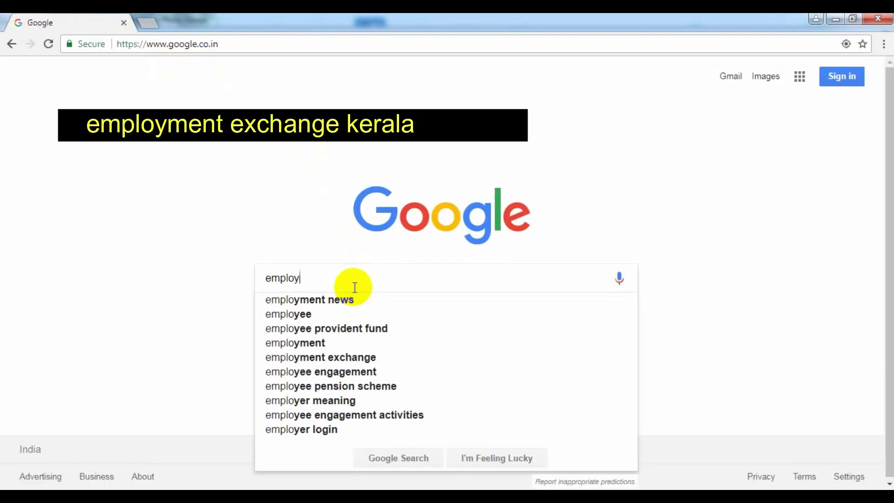
type("ment ")
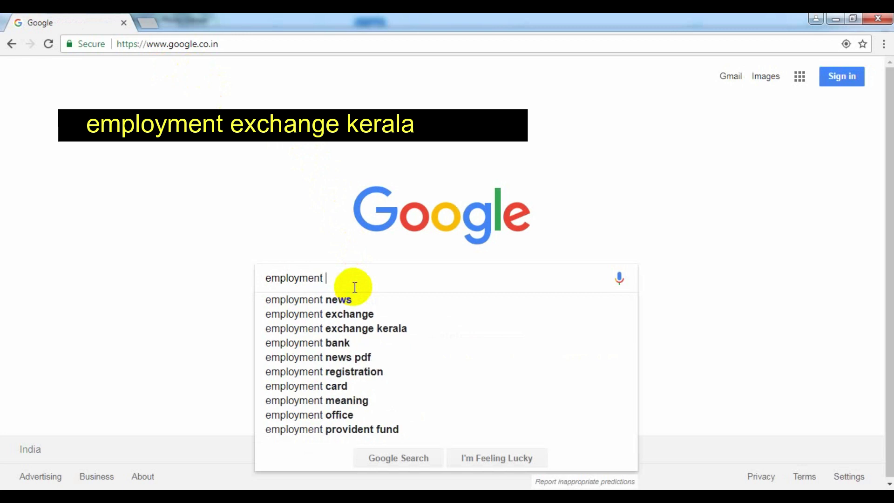
type("exchange")
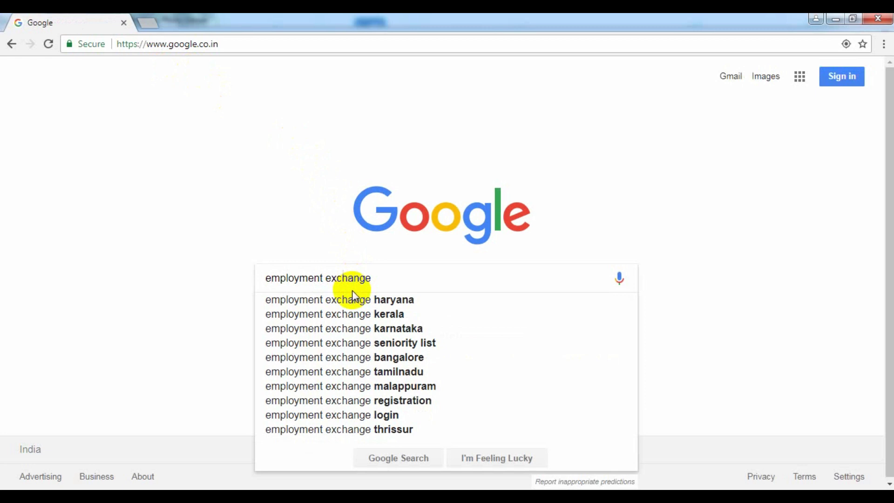
left_click(352, 314)
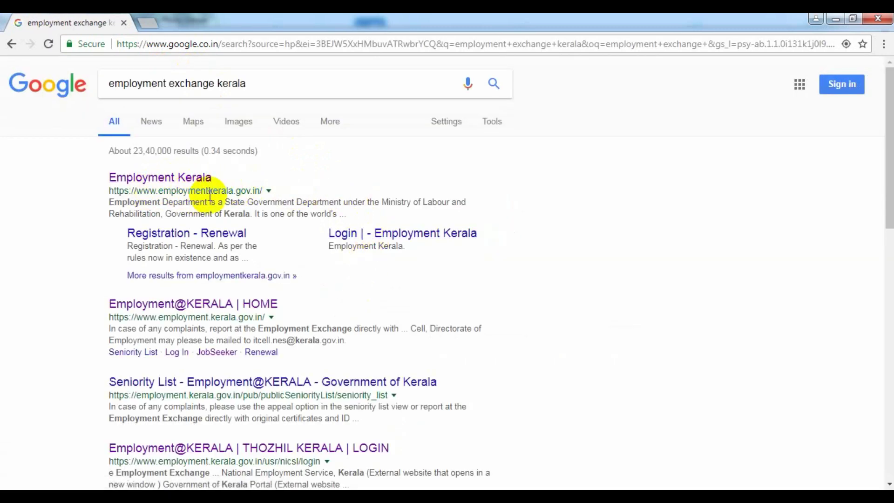
- Open the Employment Kerala result, then its For Online Registration link to the e-Employment Exchange
left_click(192, 184)
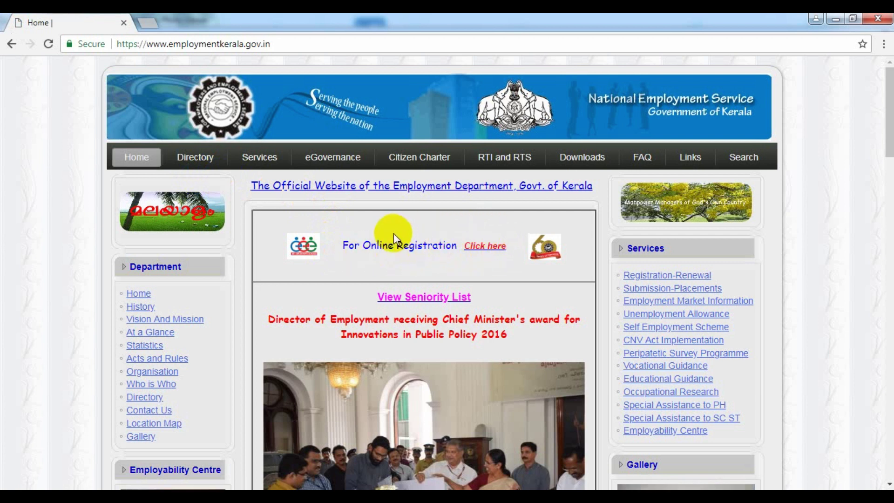
left_click(484, 251)
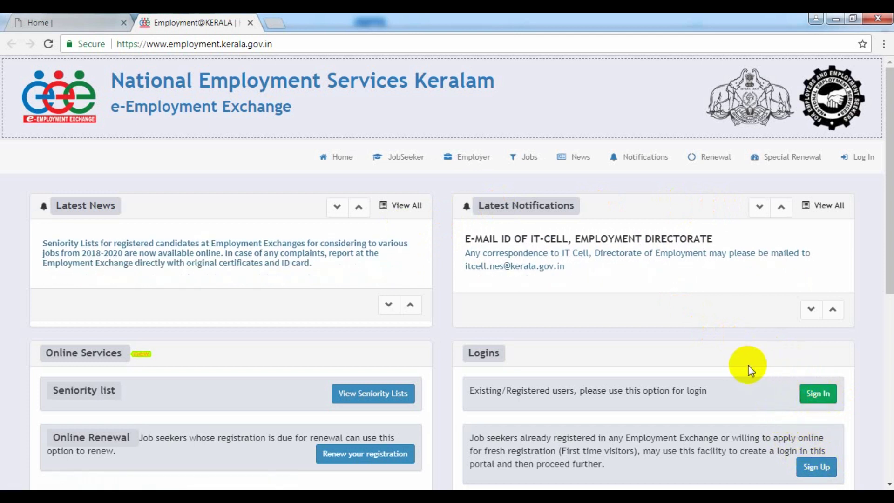
left_click(812, 474)
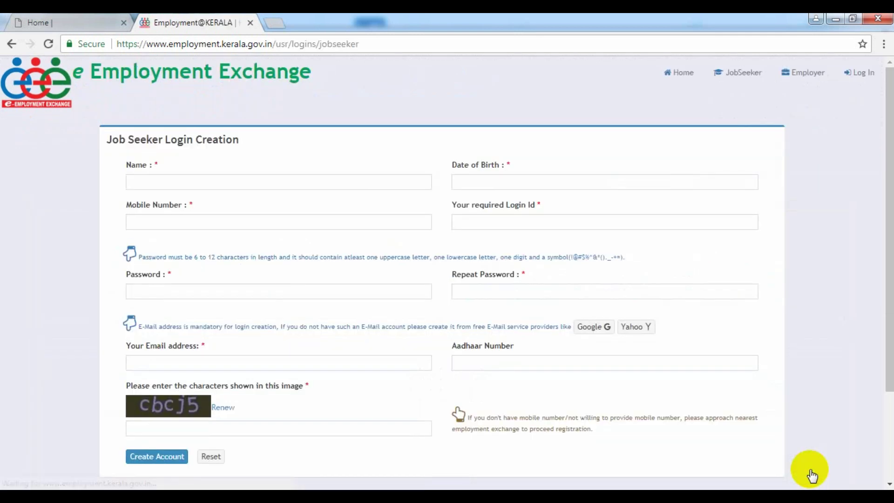
left_click(230, 180)
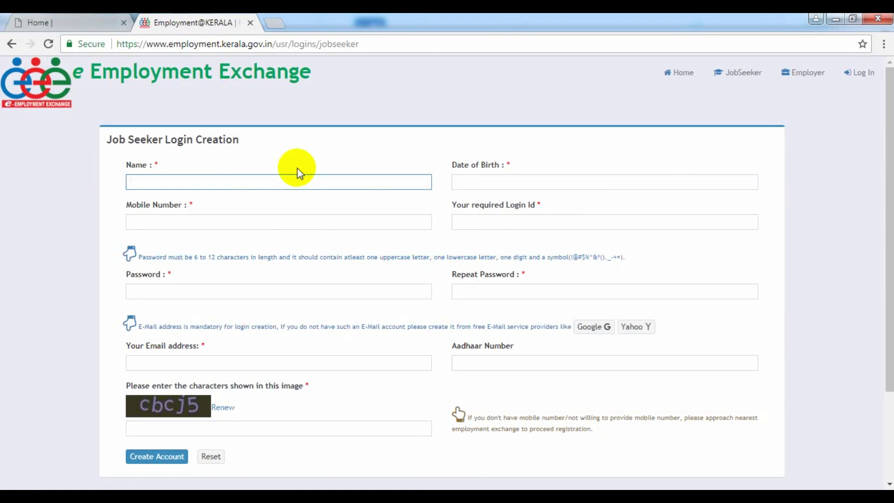
type("HASHIK")
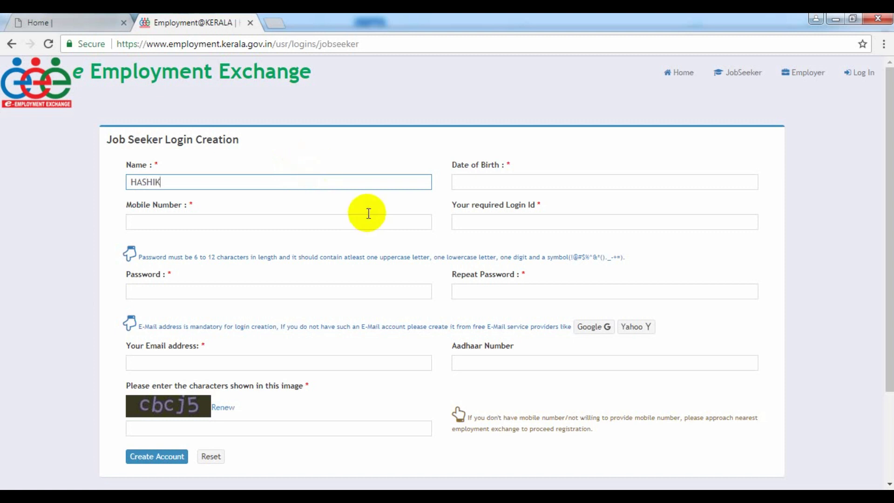
left_click(463, 184)
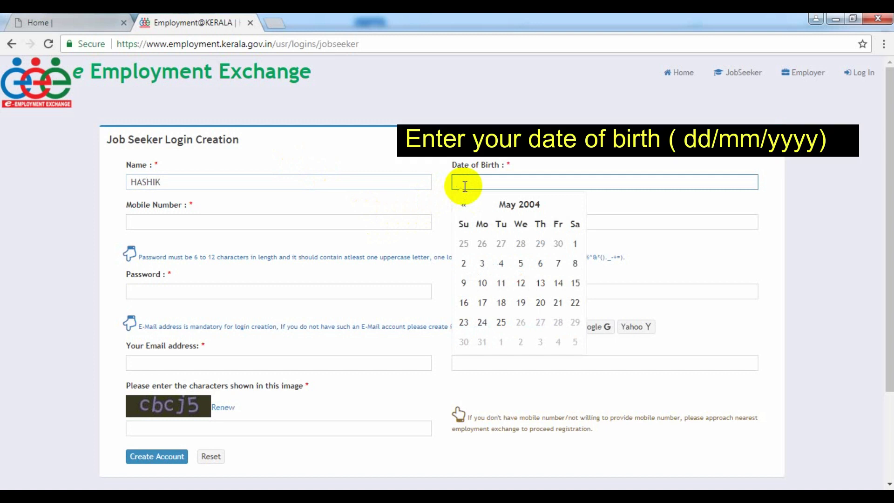
left_click(486, 283)
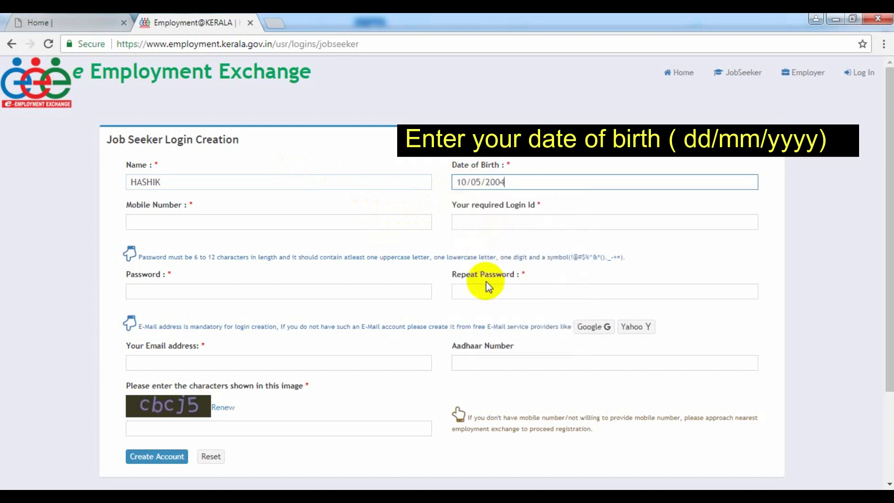
- Enter the mobile number and a preferred login ID, then begin the password
left_click(228, 221)
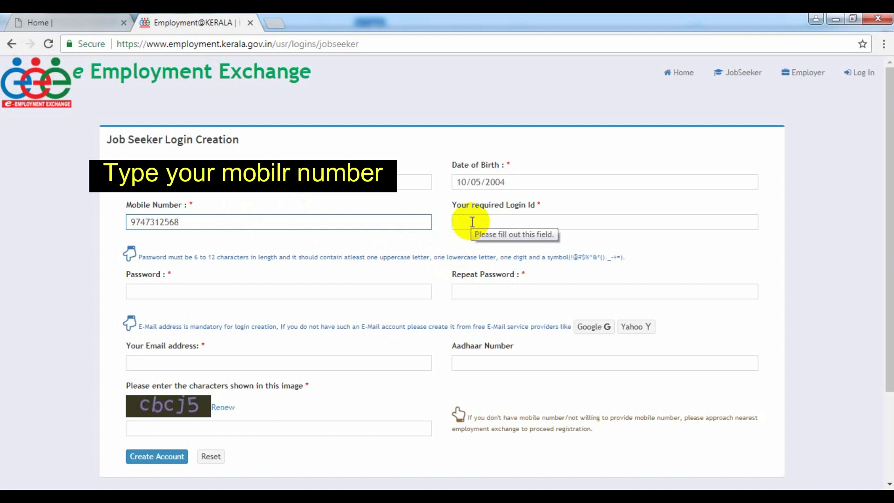
left_click(471, 222)
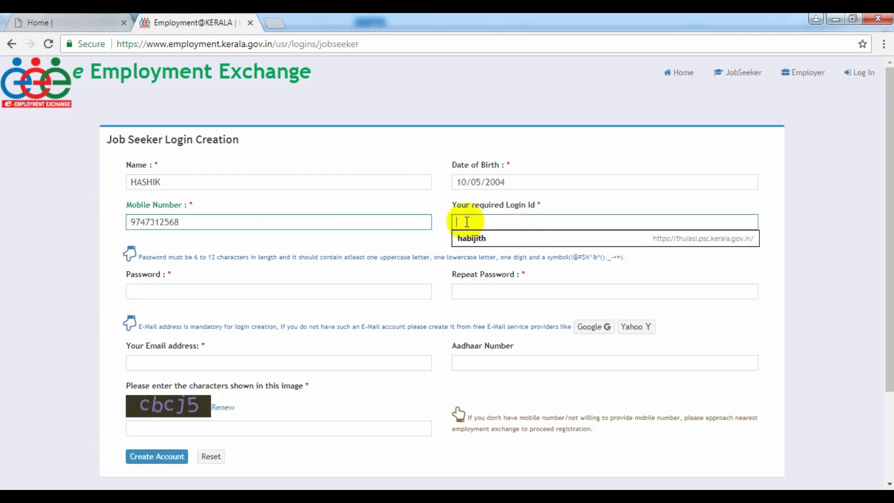
type("a")
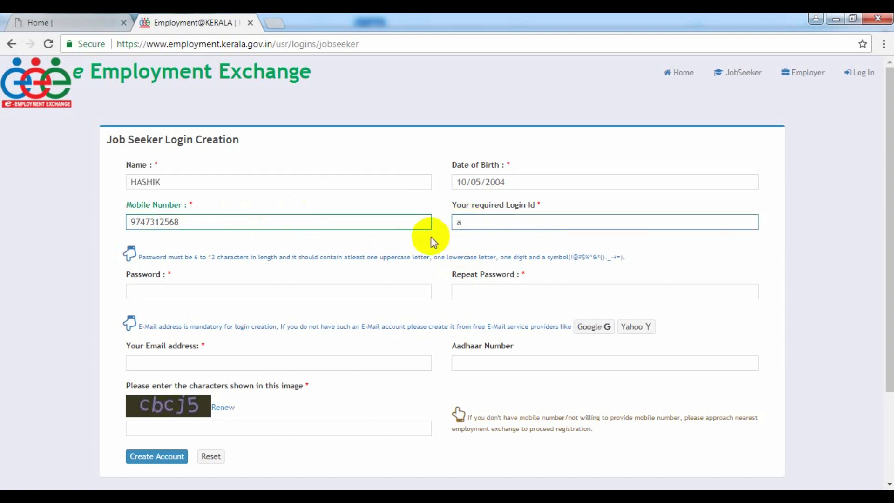
type("bcde")
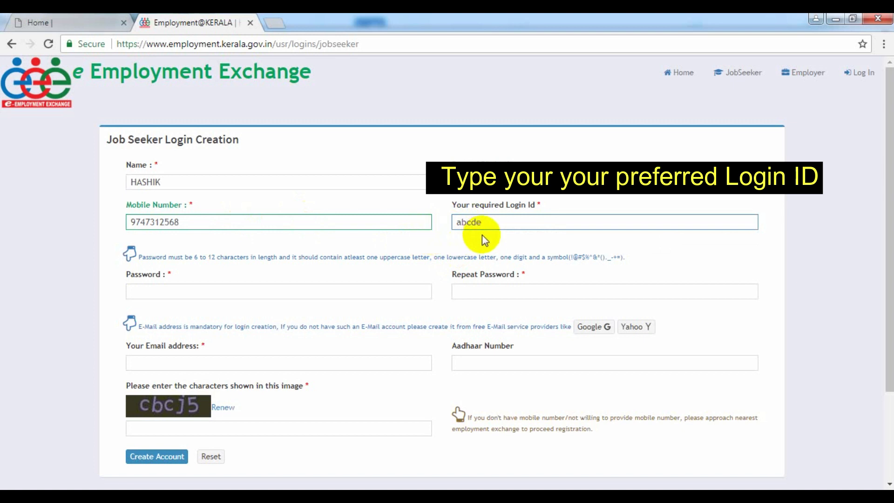
left_click(243, 289)
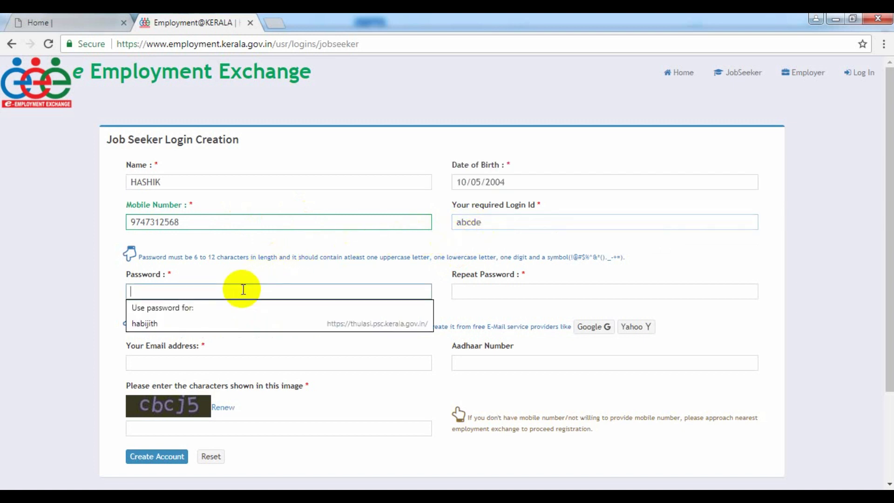
type("A")
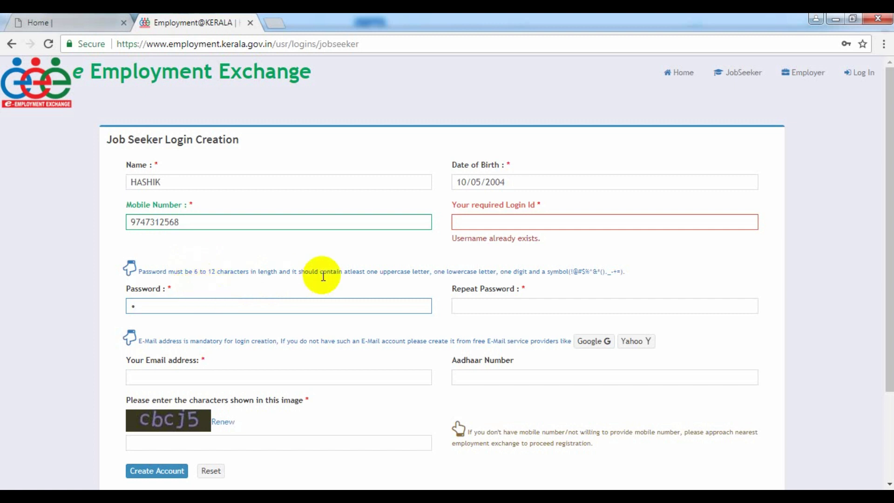
- Replace the taken login ID with a new one so it validates as available
left_click(490, 223)
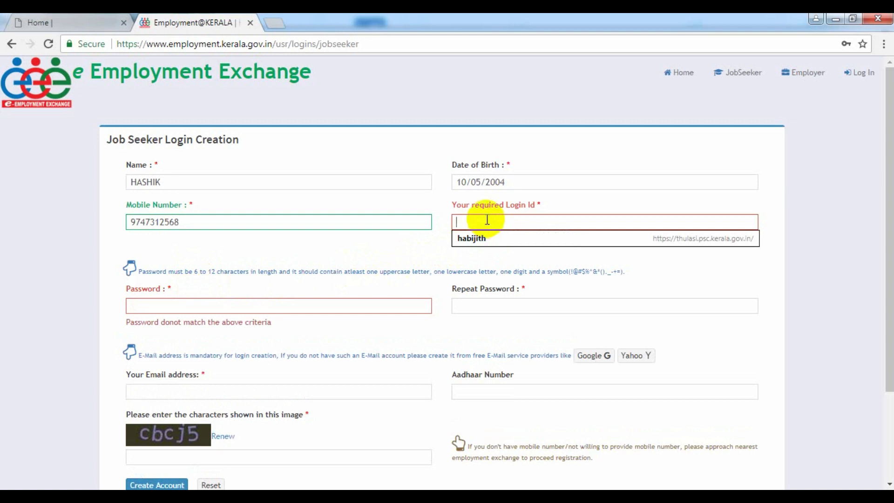
type("abcd")
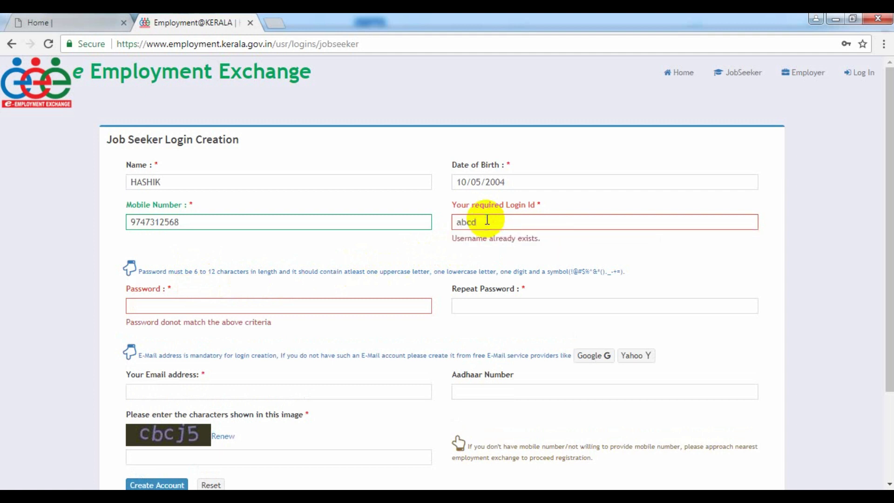
type("qwe")
left_click(431, 244)
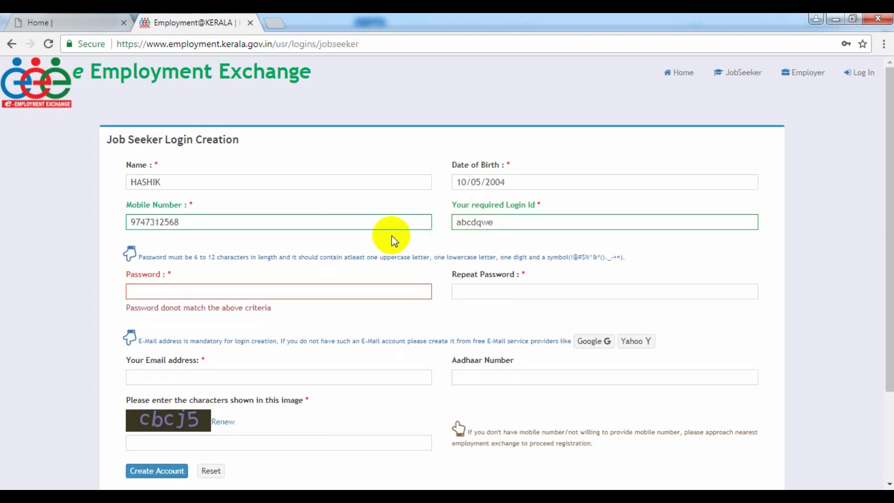
- Type the account password and enter it again in Repeat Password
left_click(205, 292)
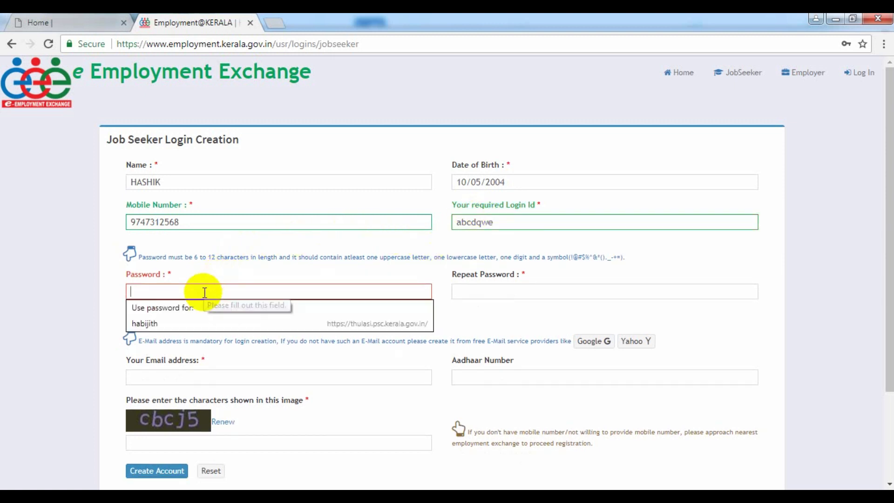
type("H")
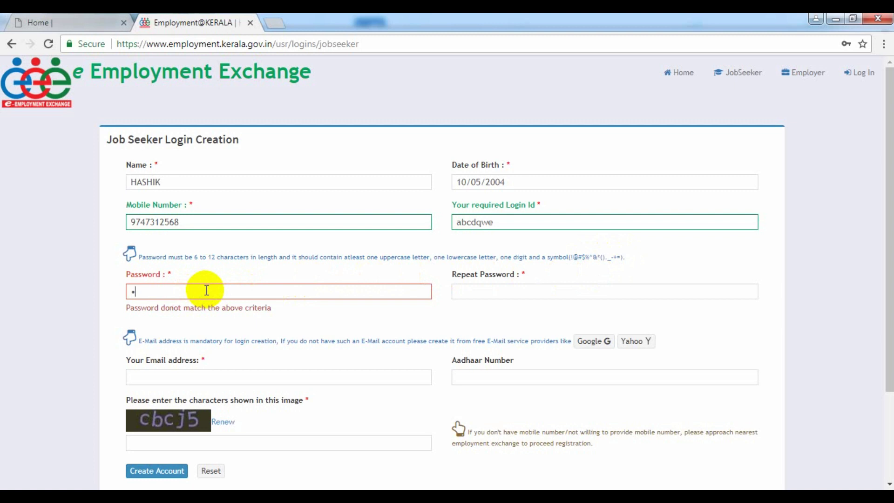
type("••••••••••")
left_click(475, 289)
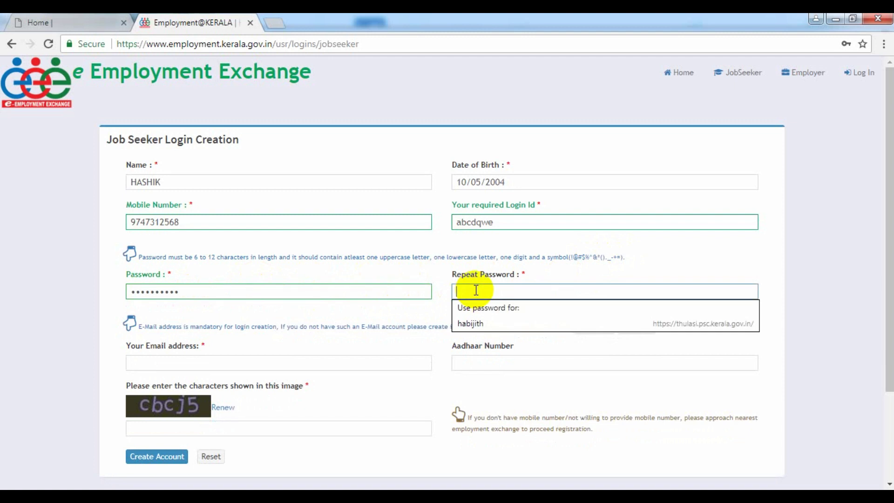
type("••••••••••")
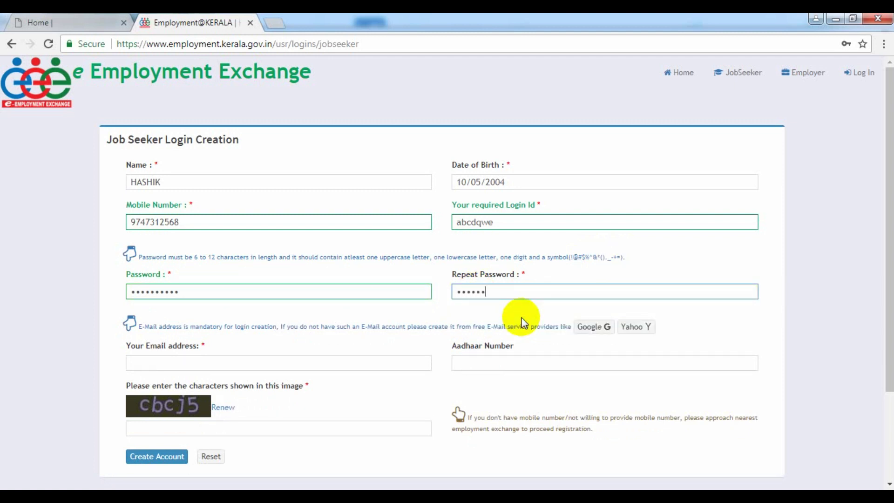
type("•")
- Fill in the job seeker's e-mail address and type the captcha characters from the image
left_click(317, 361)
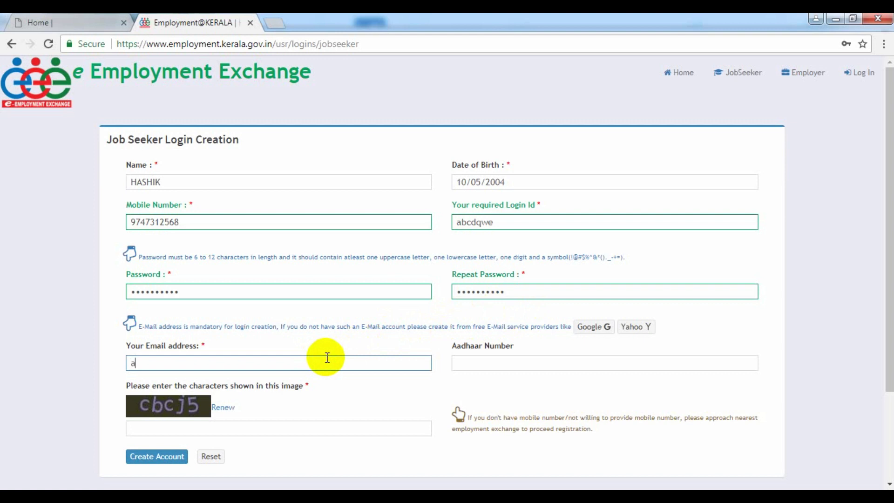
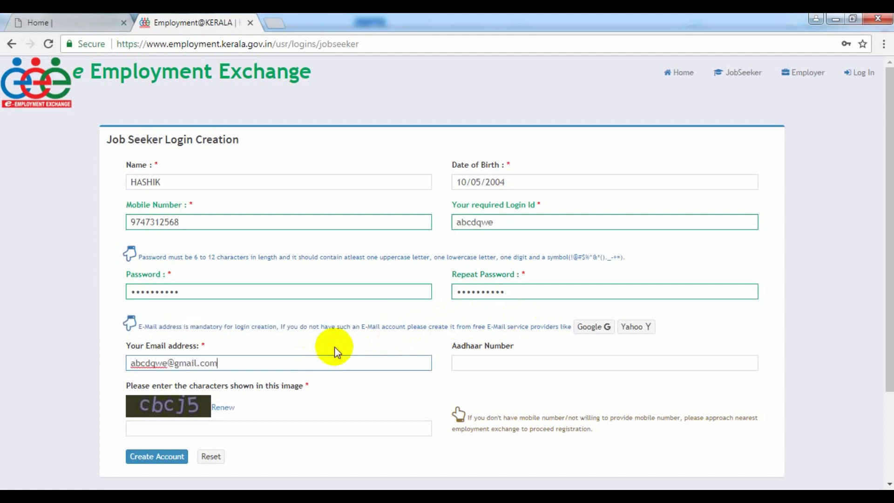
left_click(394, 342)
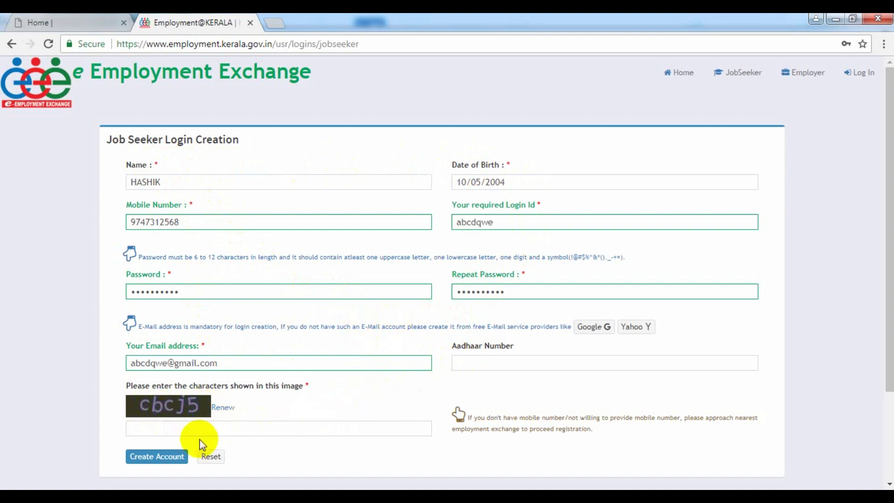
left_click(206, 429)
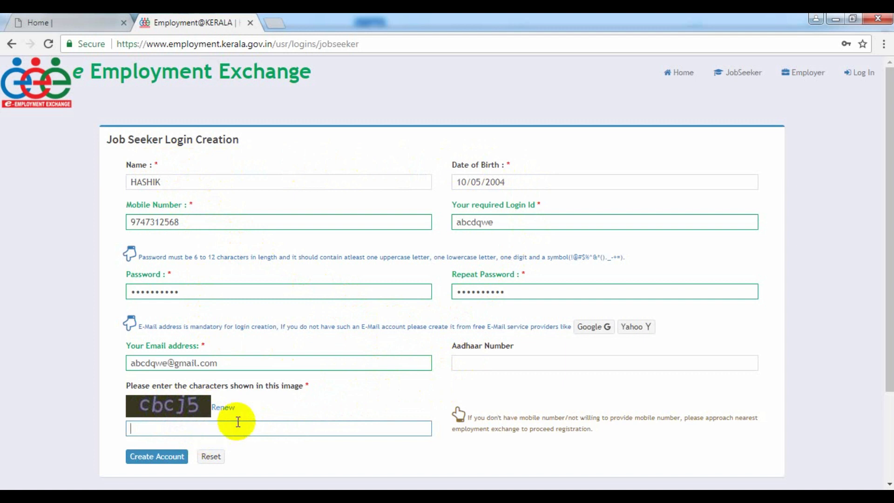
type("cbcj5")
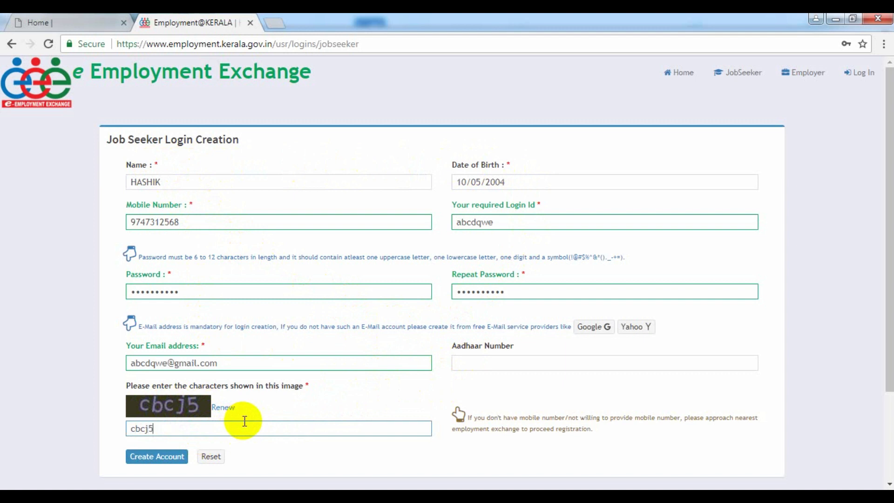
- Submit the Job Seeker Login Creation form with Create Account
left_click(169, 457)
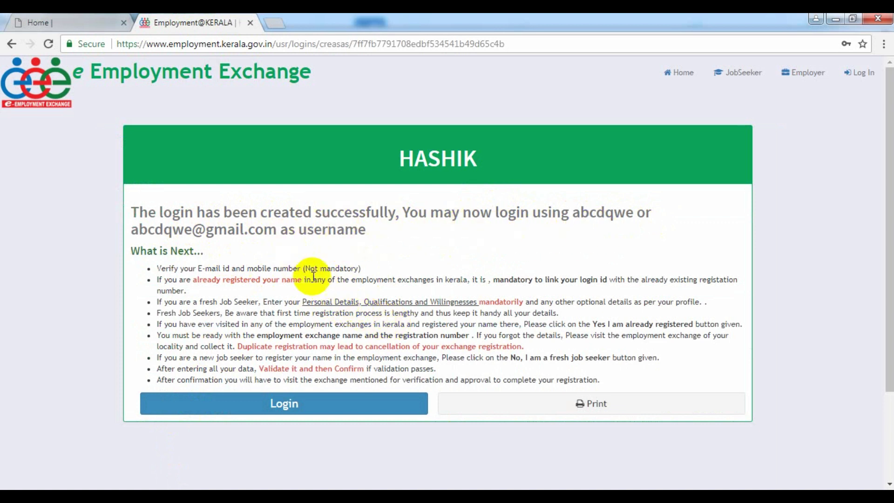
- Sign in on the Login page with the new login ID and the account password
left_click(303, 404)
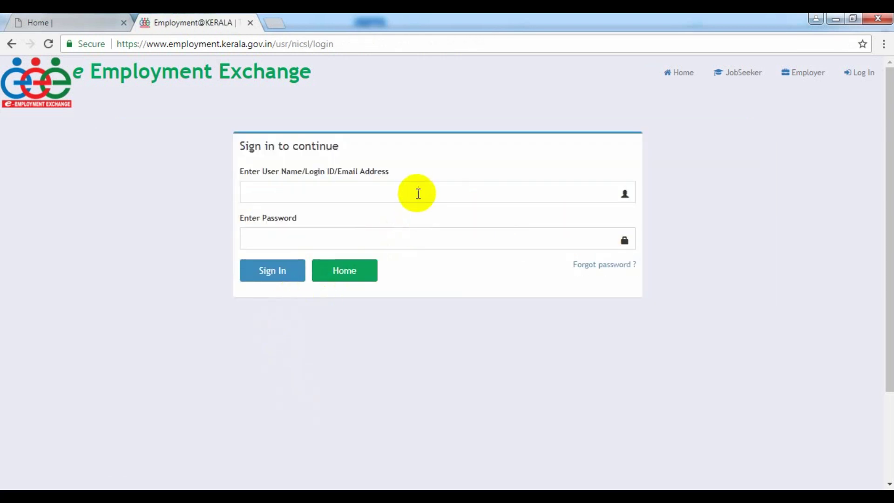
left_click(388, 188)
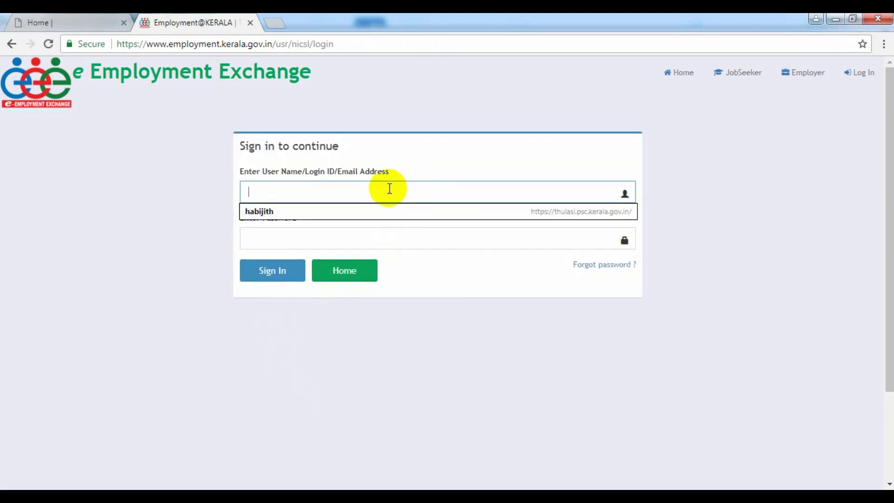
type("abcd")
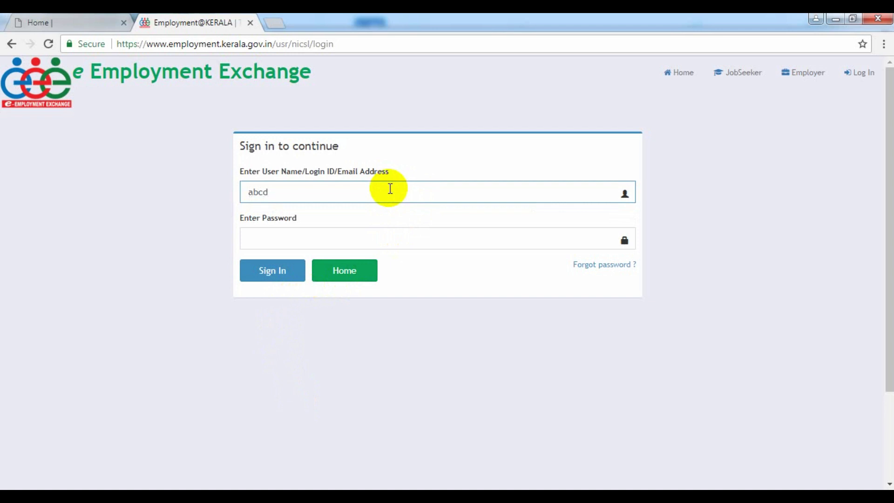
type("qwe")
left_click(315, 233)
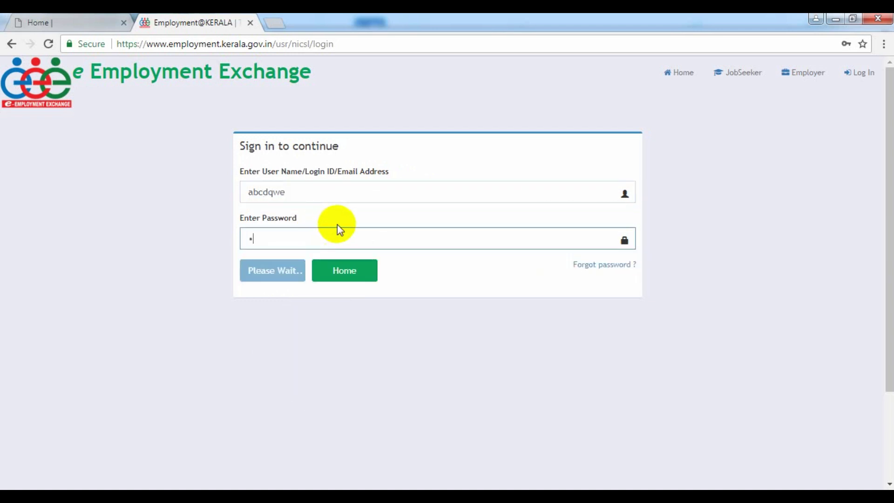
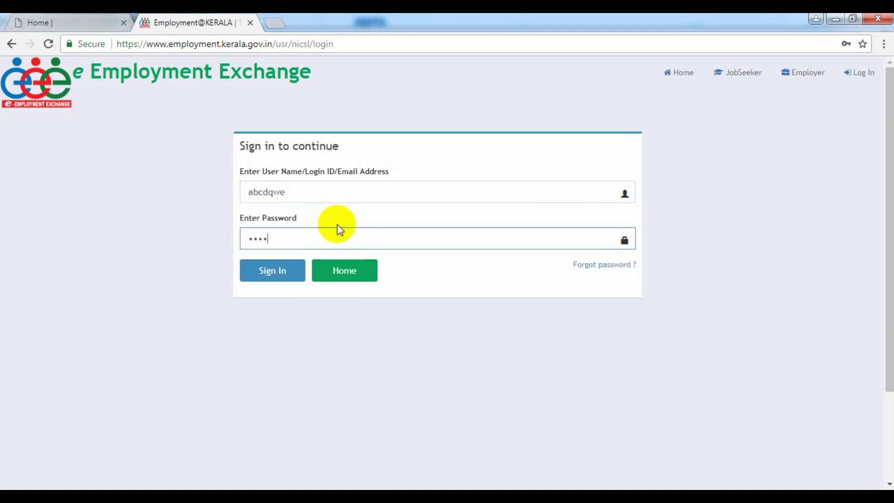
left_click(283, 271)
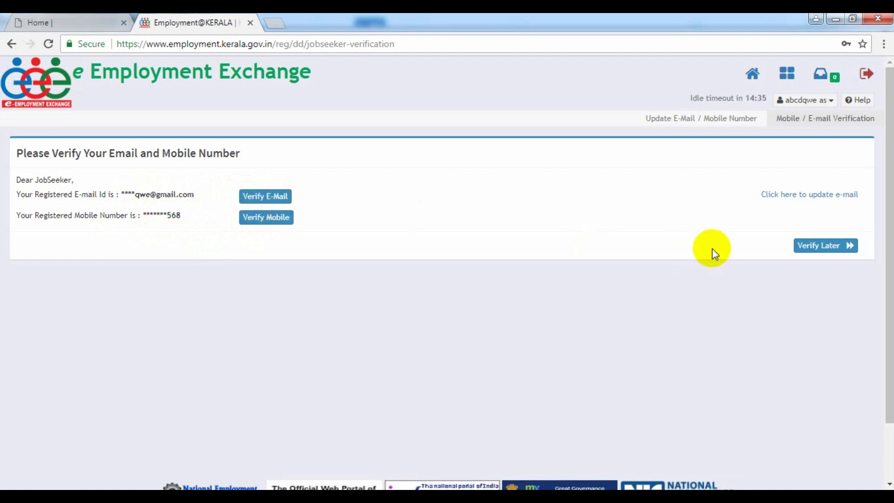
- Choose Verify Later to skip e-mail and mobile verification for now
left_click(818, 251)
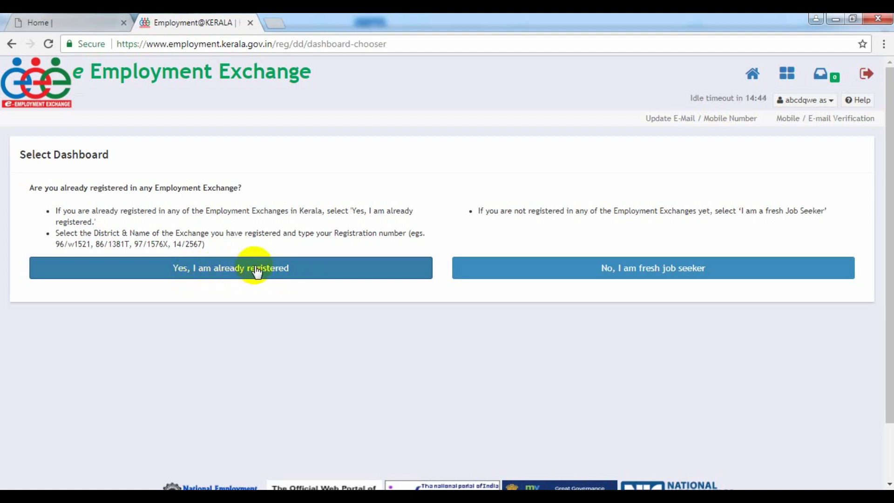
- Mark 'Yes, I am already registered', select Malappuram and District Employment Exchange, Malappuram
left_click(274, 270)
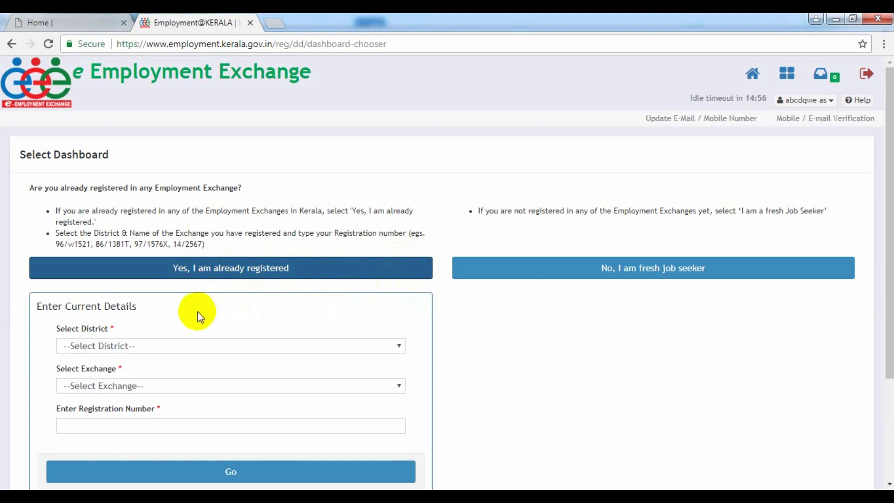
left_click(355, 347)
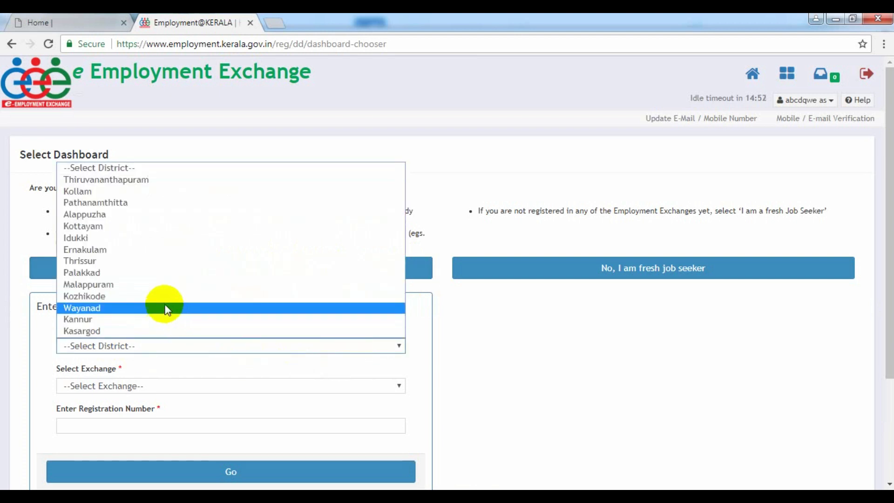
left_click(158, 285)
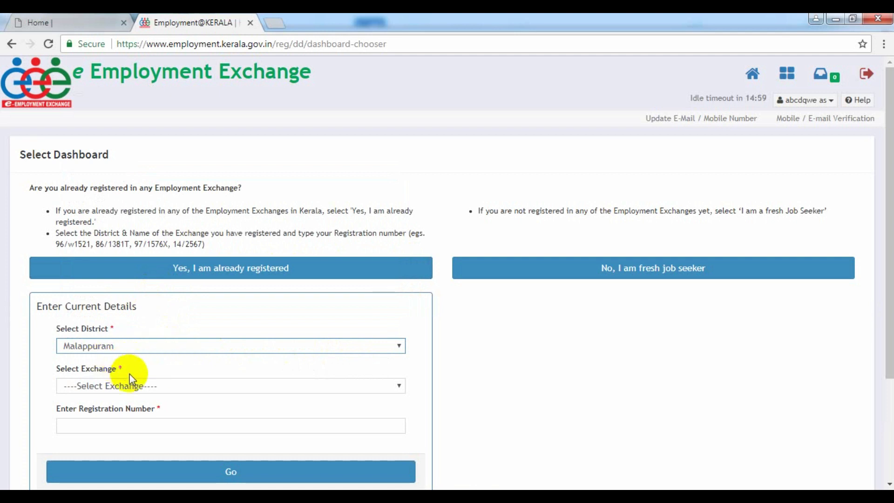
left_click(328, 390)
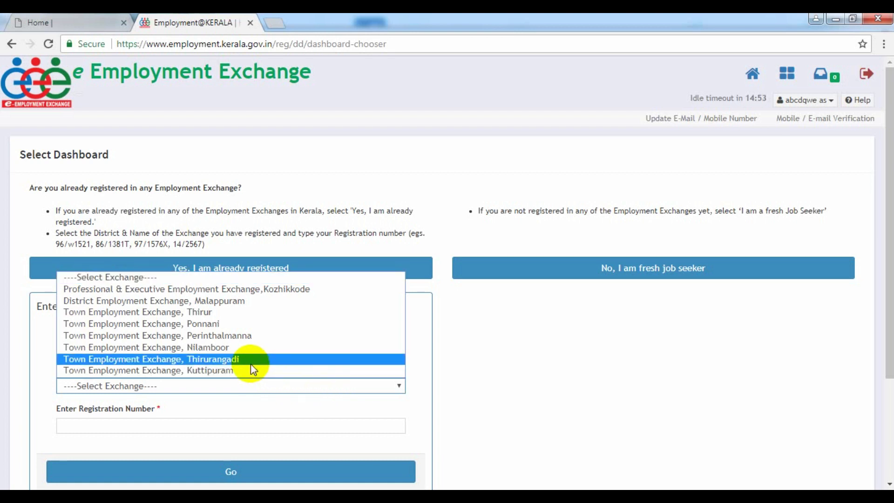
left_click(236, 300)
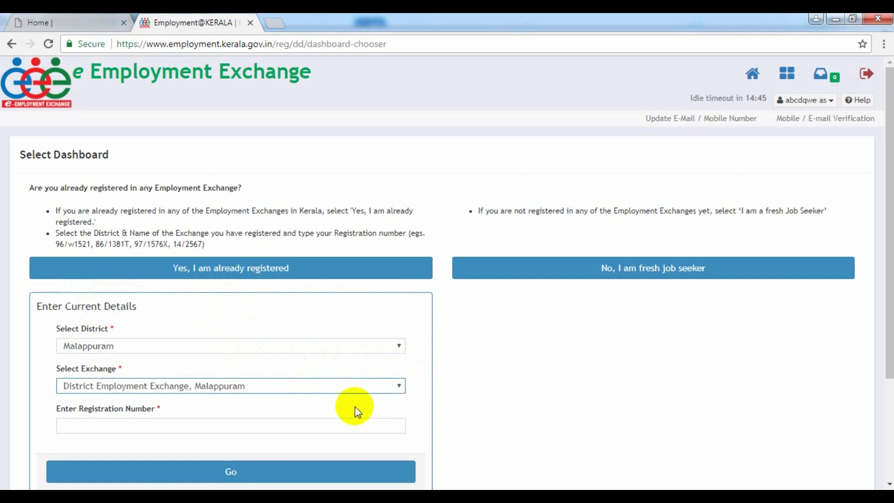
left_click(308, 422)
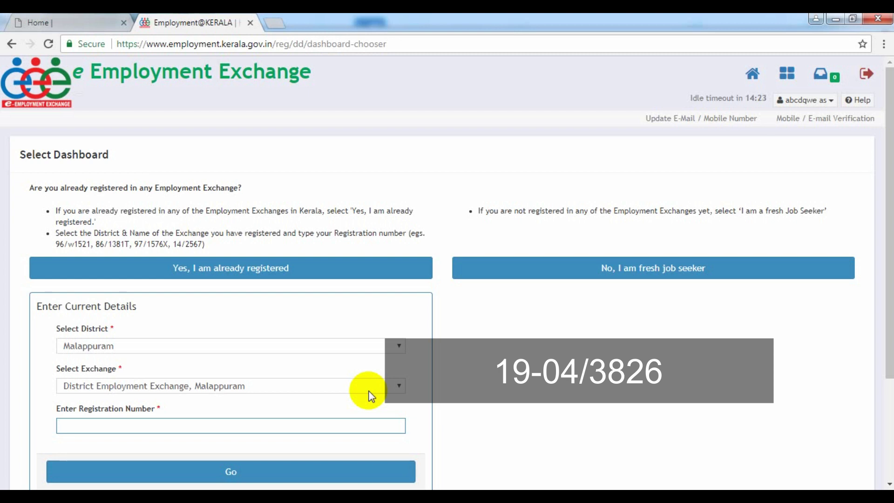
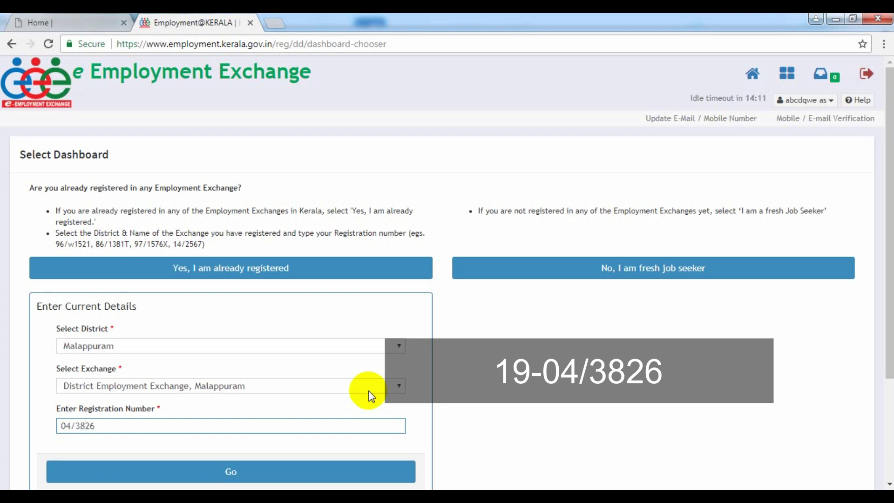